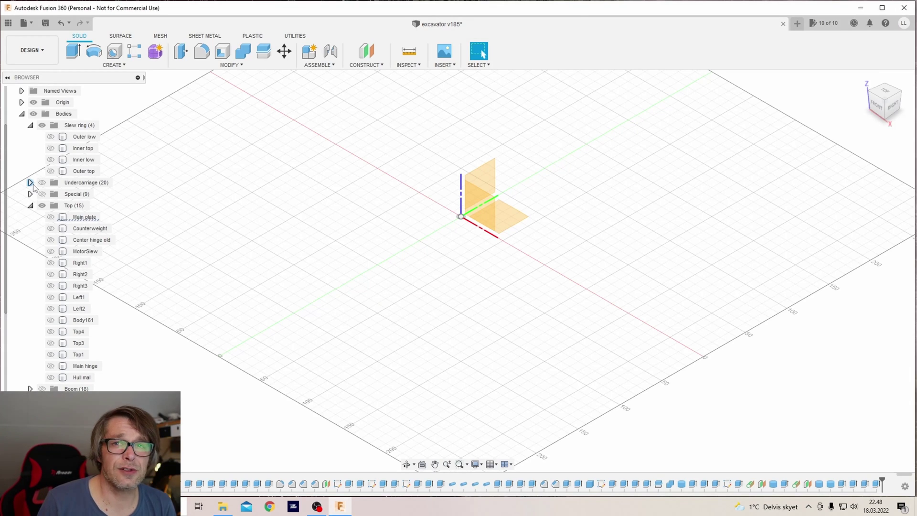
Show the Inner low, Outer low, Inner top and Outer top slew ring bodies.
{"action": "left_click", "coordinate": [51, 159]}
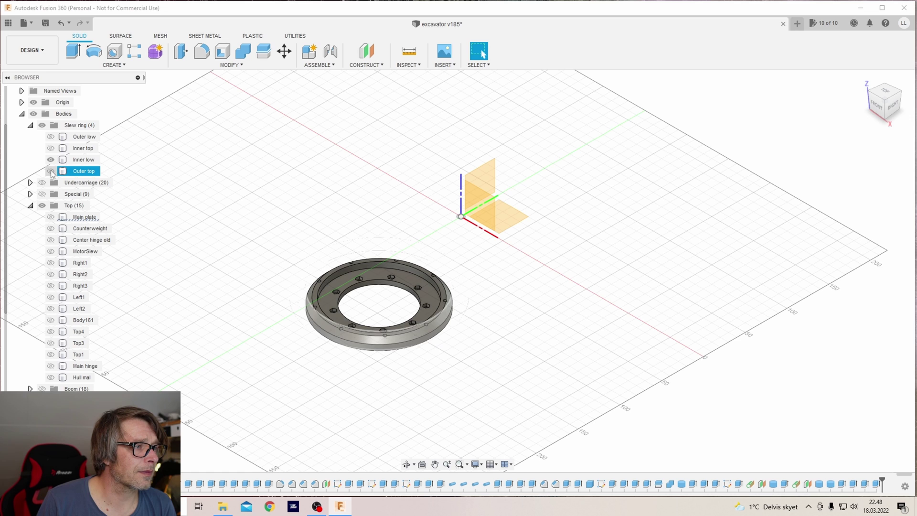
{"action": "left_click", "coordinate": [50, 136]}
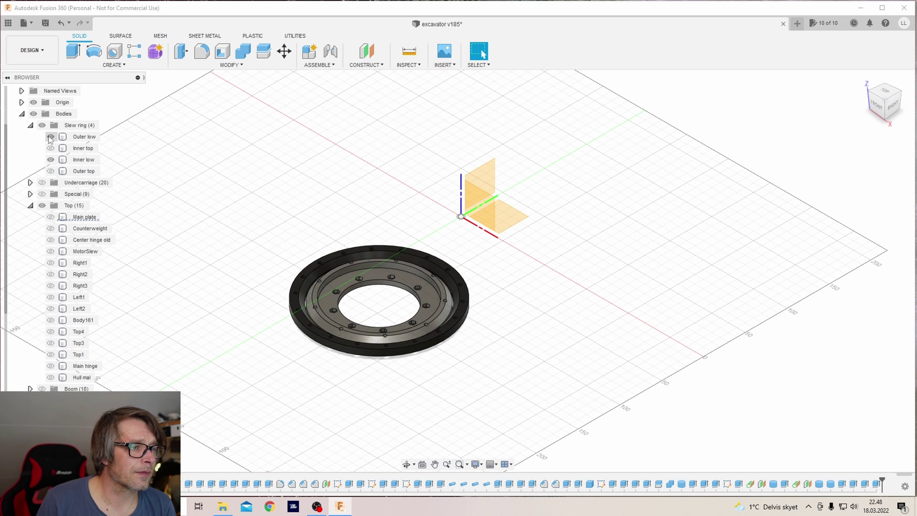
{"action": "left_click", "coordinate": [50, 148]}
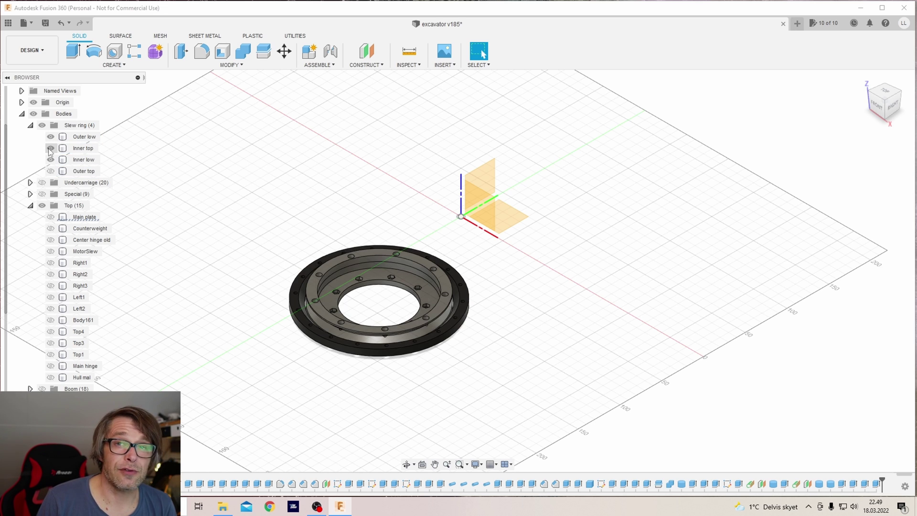
{"action": "left_click", "coordinate": [50, 171]}
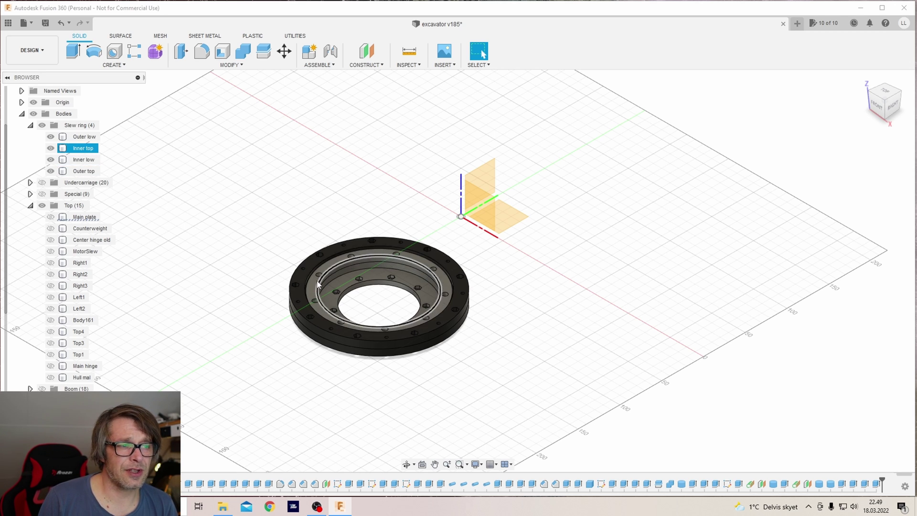
Extrude the outer top ring's top face 3 mm, joined to the ring.
{"action": "scroll", "coordinate": [344, 311], "scroll_direction": "up", "scroll_amount": 4}
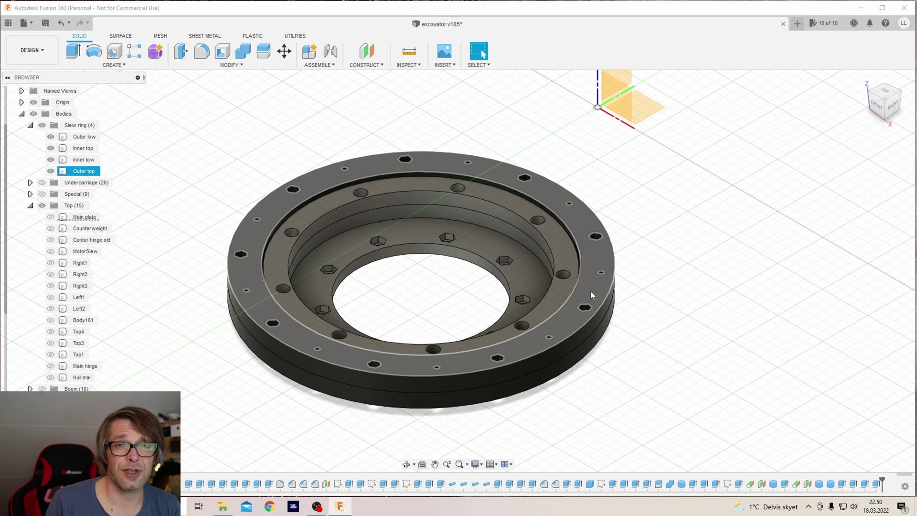
{"action": "key", "text": "e"}
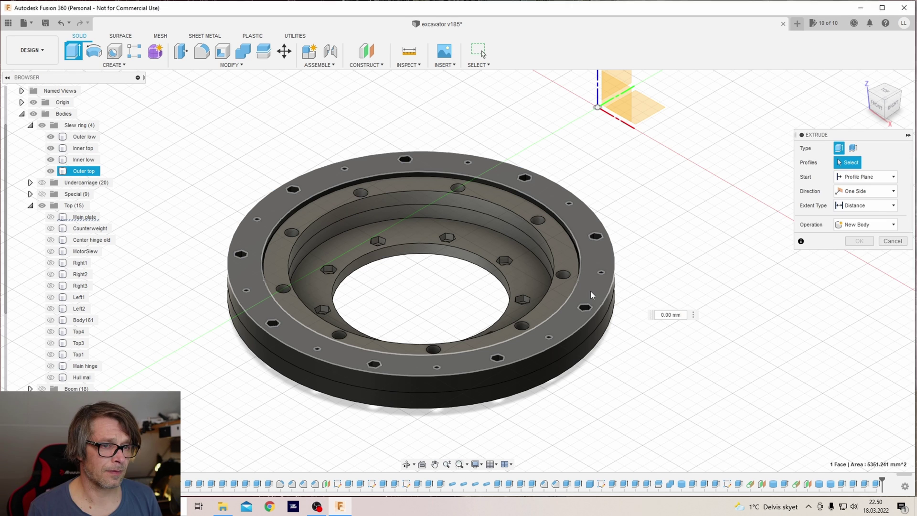
{"action": "left_click", "coordinate": [590, 291]}
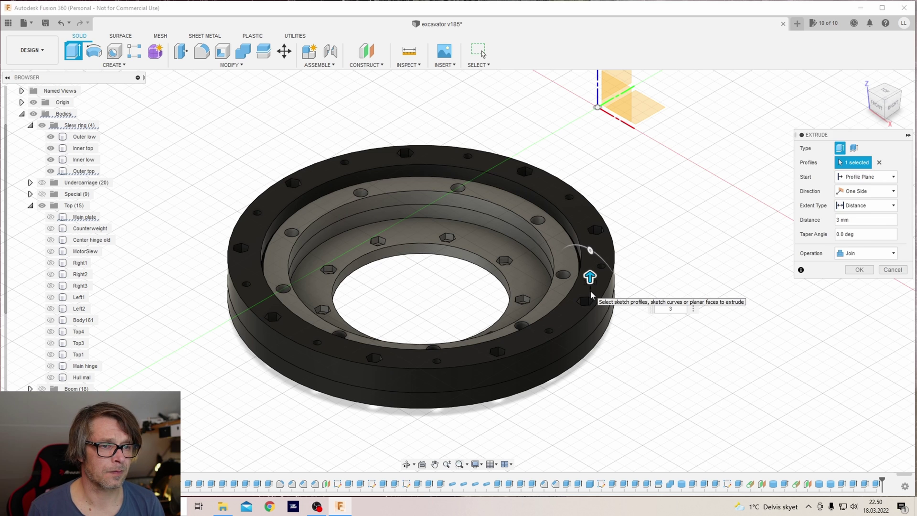
{"action": "key", "text": "Return"}
{"action": "scroll", "coordinate": [590, 291], "scroll_direction": "down", "scroll_amount": 5}
Show the Hull mal template body and hide the Main plate body.
{"action": "left_click", "coordinate": [50, 217]}
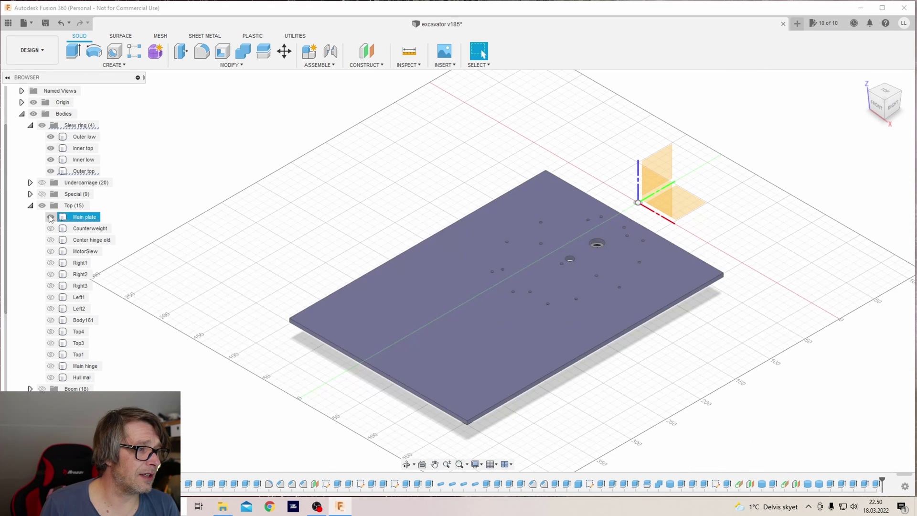
{"action": "left_click", "coordinate": [761, 377]}
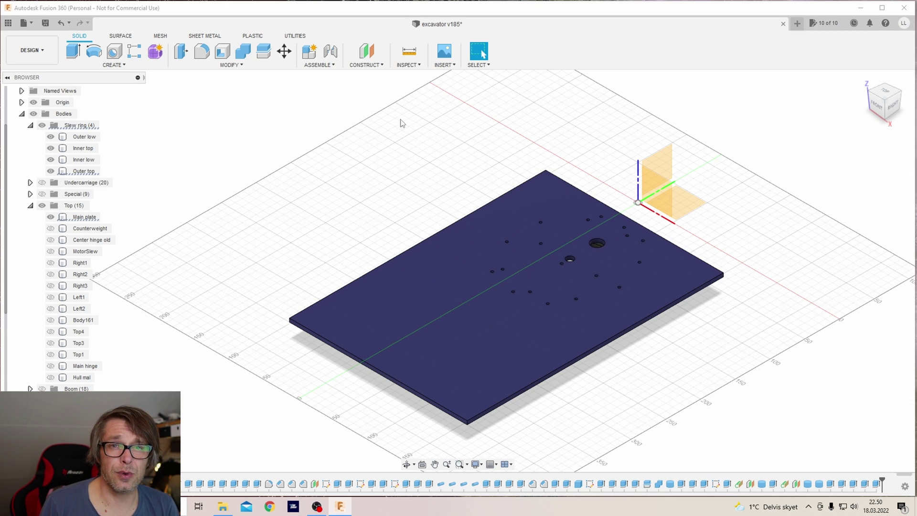
{"action": "left_click", "coordinate": [50, 377]}
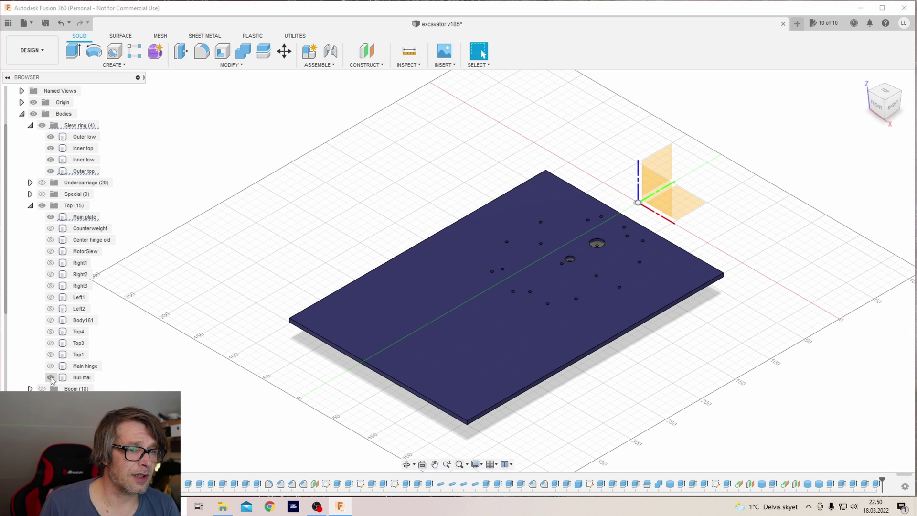
{"action": "left_click", "coordinate": [50, 217]}
Hide the Slew ring folder so only the Hull mal plate remains visible.
{"action": "left_click", "coordinate": [632, 262]}
{"action": "scroll", "coordinate": [625, 263], "scroll_direction": "down", "scroll_amount": 3}
{"action": "scroll", "coordinate": [624, 268], "scroll_direction": "up", "scroll_amount": 6}
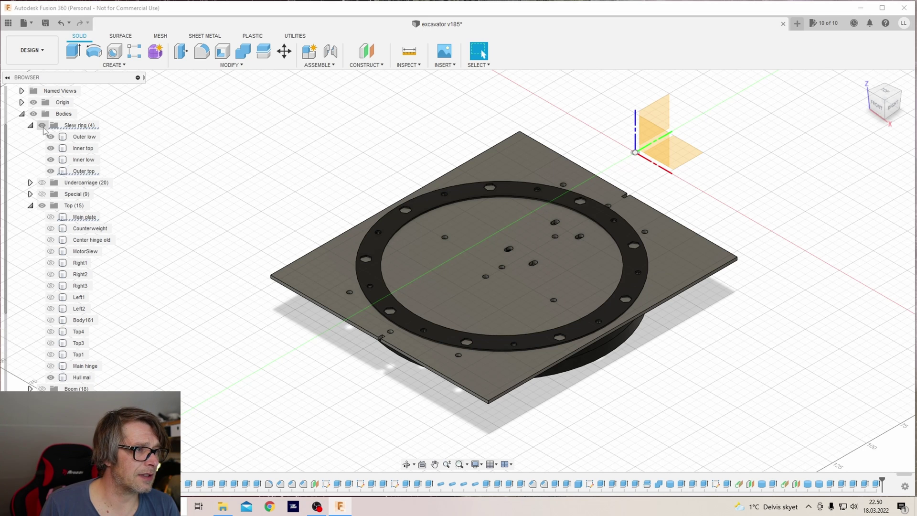
{"action": "left_click", "coordinate": [42, 125]}
{"action": "left_click", "coordinate": [527, 289]}
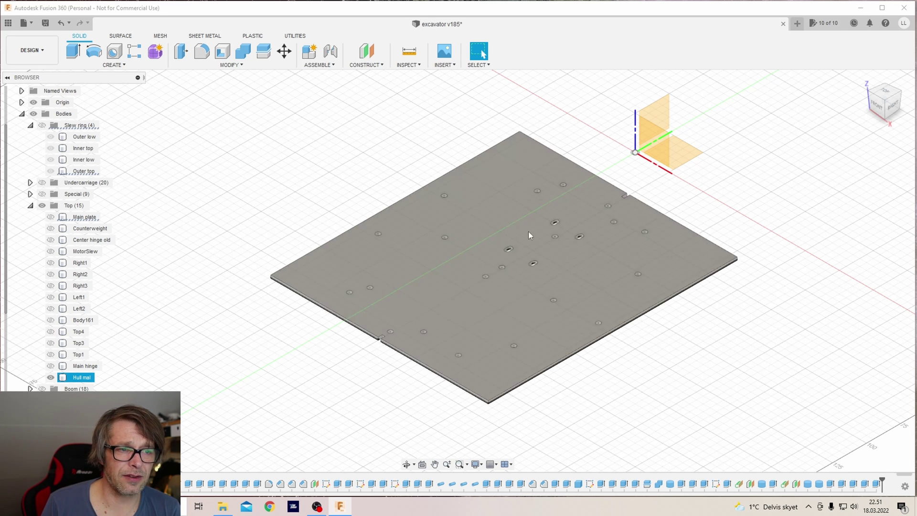
{"action": "left_click", "coordinate": [368, 349]}
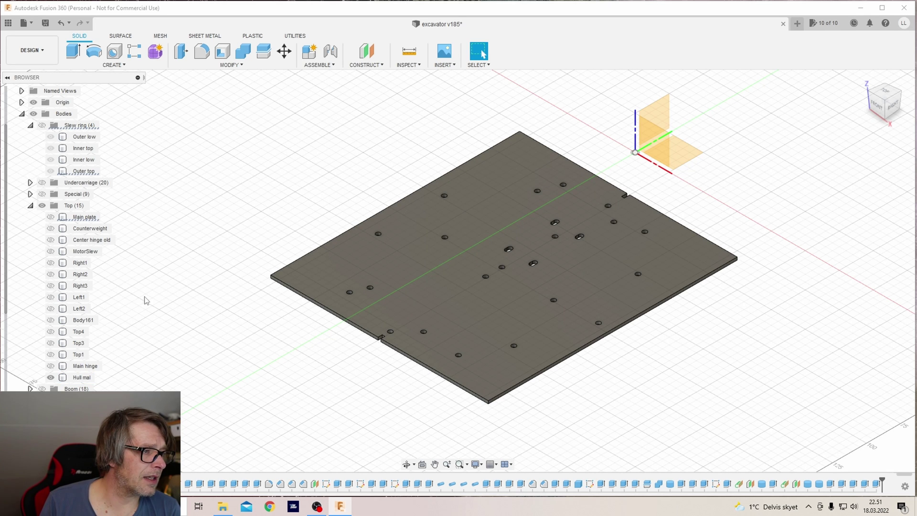
Show the Main hinge body, hide Hull mal, and view the hinge from the top.
{"action": "left_click", "coordinate": [50, 365]}
{"action": "left_click", "coordinate": [50, 377]}
{"action": "mouse_move", "coordinate": [454, 262]}
{"action": "middle_mouse_down", "text": "shift"}
{"action": "mouse_move", "coordinate": [506, 306]}
{"action": "mouse_move", "coordinate": [535, 238]}
{"action": "mouse_move", "coordinate": [487, 296]}
{"action": "mouse_move", "coordinate": [467, 201]}
{"action": "middle_mouse_up", "text": "shift"}
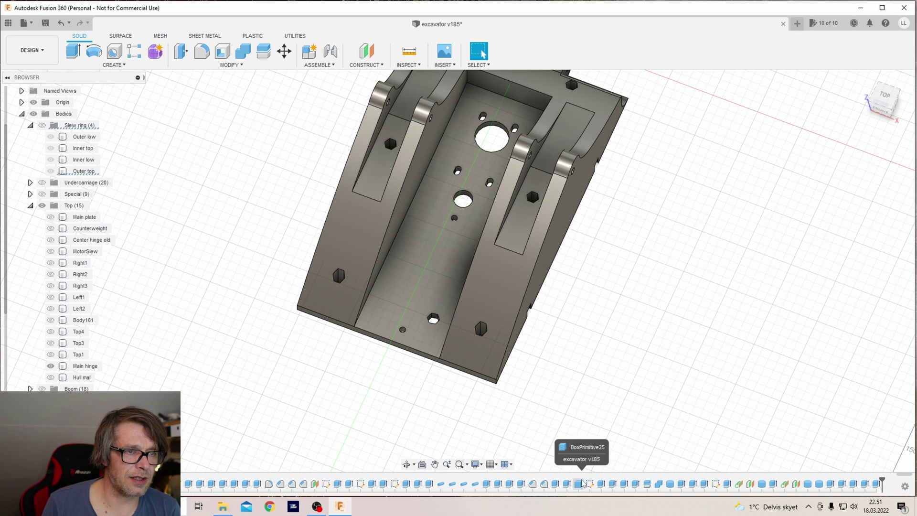
{"action": "left_click", "coordinate": [615, 488]}
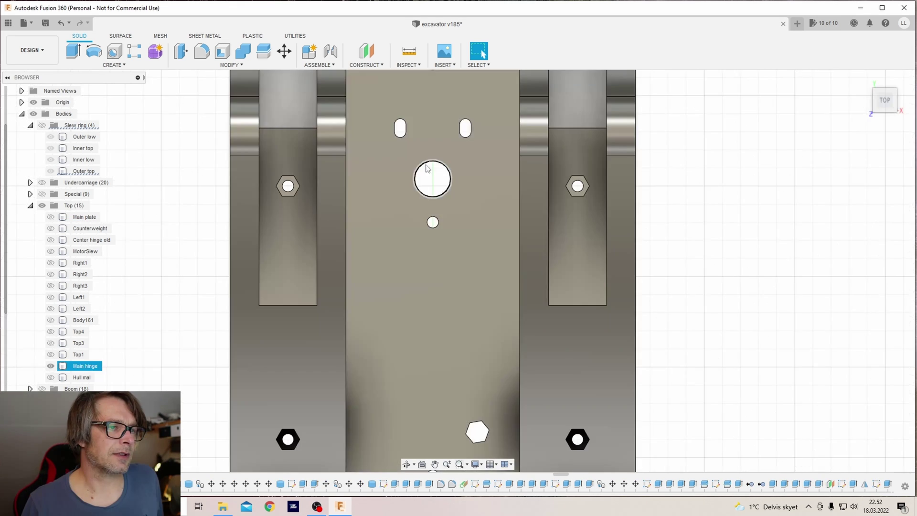
Cut a 15 mm diameter cylinder into the plate, centred on the existing cable hole.
{"action": "left_click", "coordinate": [114, 65]}
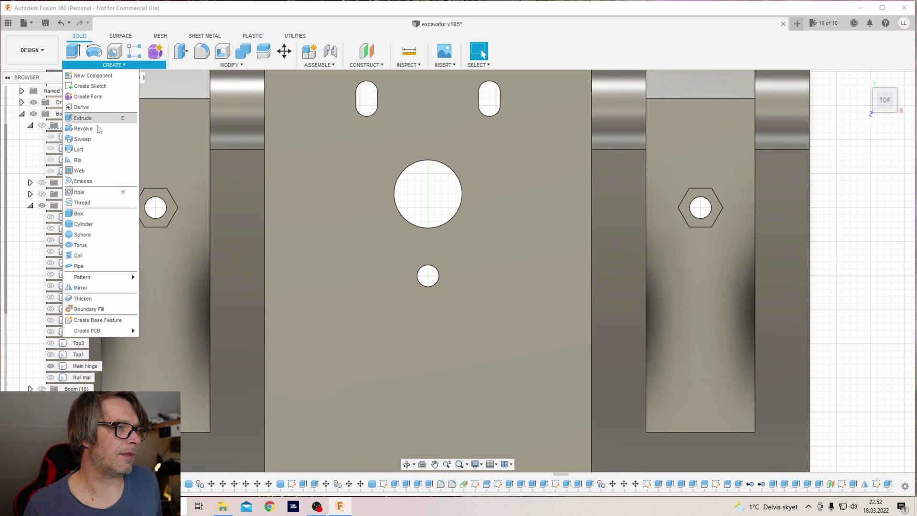
{"action": "left_click", "coordinate": [83, 224]}
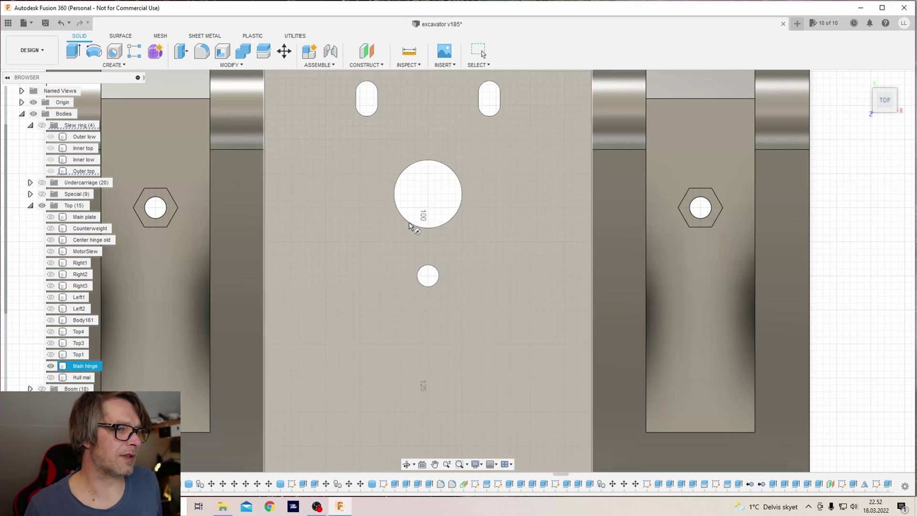
{"action": "left_click", "coordinate": [453, 194]}
{"action": "left_click", "coordinate": [428, 194]}
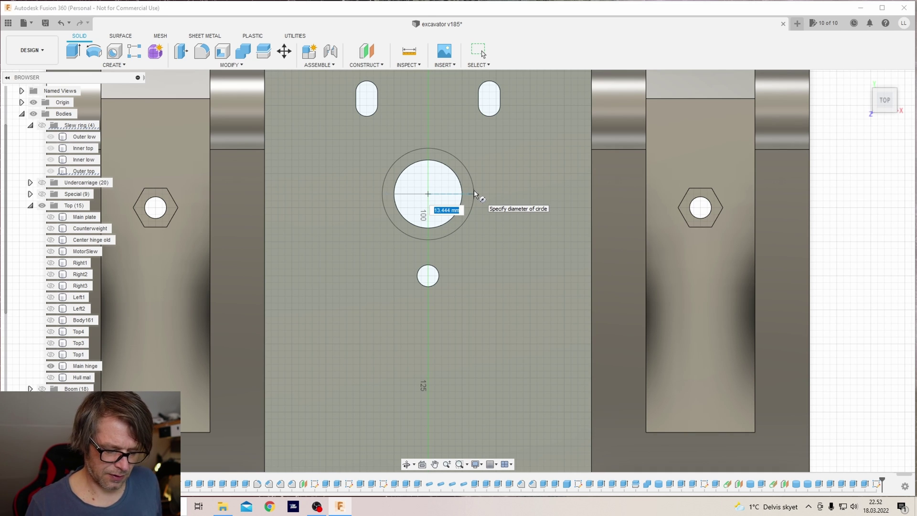
{"action": "type", "text": "15"}
{"action": "key", "text": "Return"}
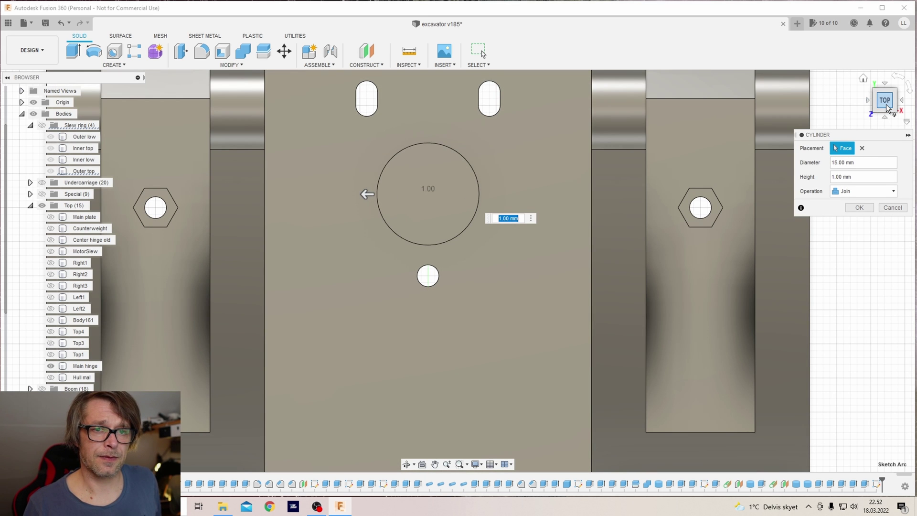
{"action": "left_click_drag", "start_coordinate": [887, 107], "coordinate": [623, 275]}
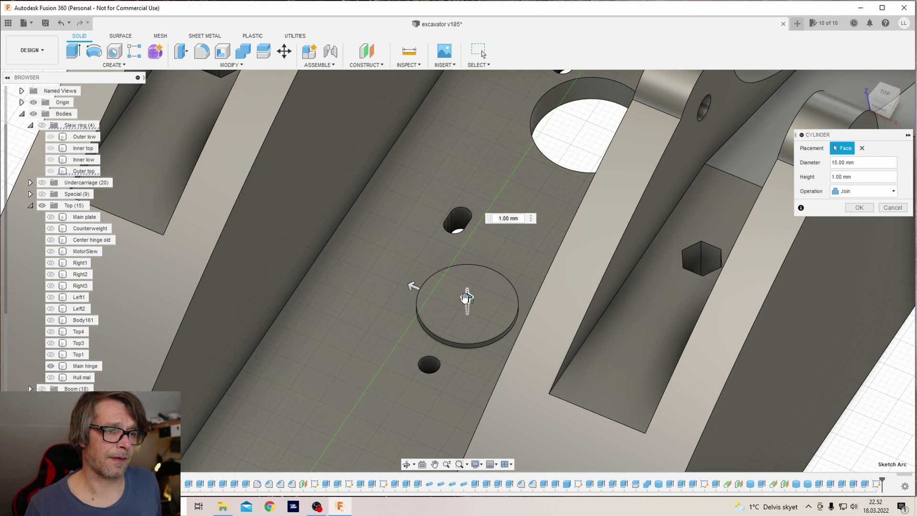
{"action": "left_click_drag", "start_coordinate": [467, 298], "coordinate": [467, 329]}
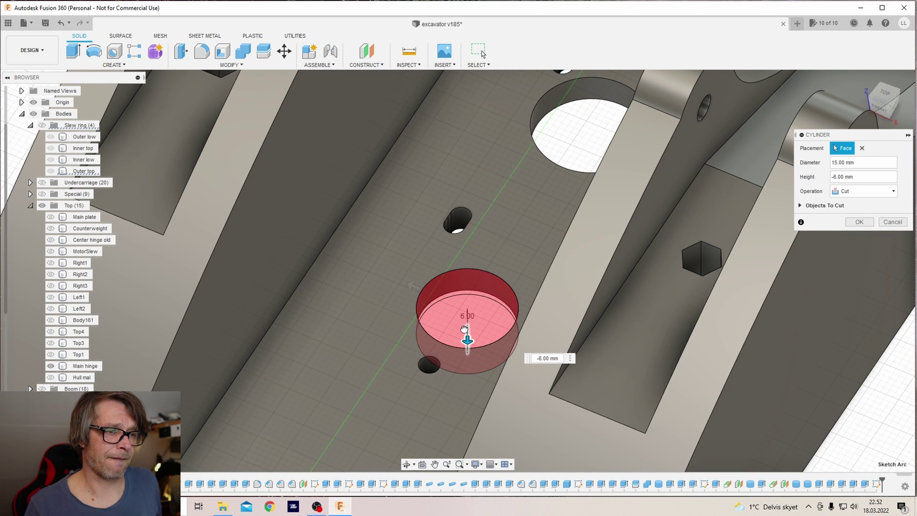
{"action": "key", "text": "Return"}
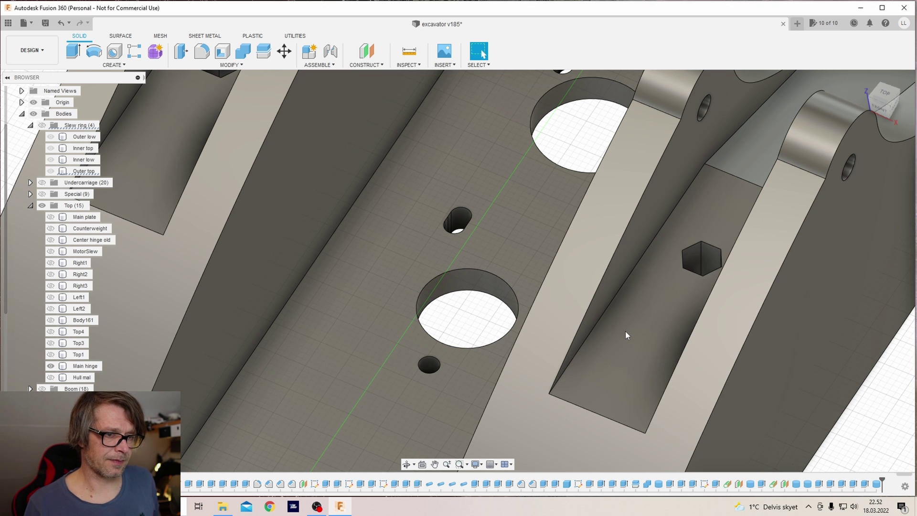
Fillet both rim edges of the new 15 mm hole with a 2 mm radius.
{"action": "left_click", "coordinate": [230, 65]}
{"action": "left_click", "coordinate": [204, 51]}
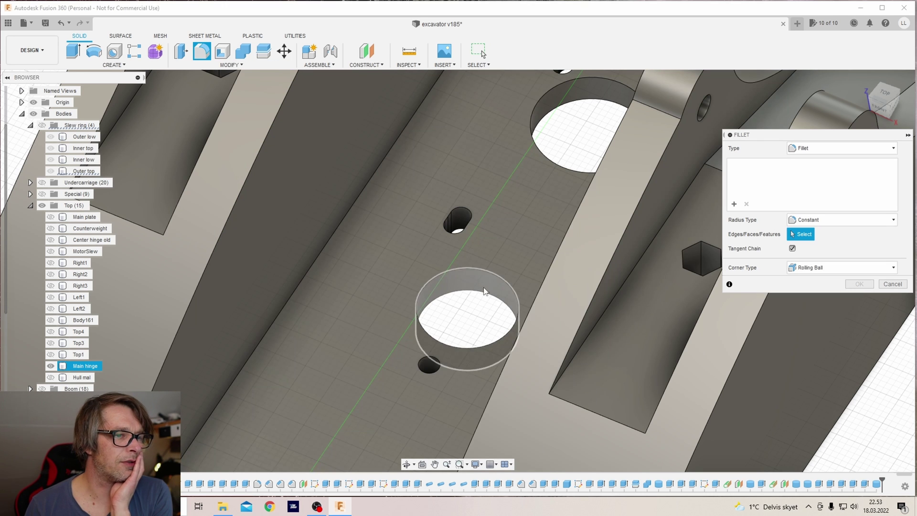
{"action": "left_click", "coordinate": [480, 292]}
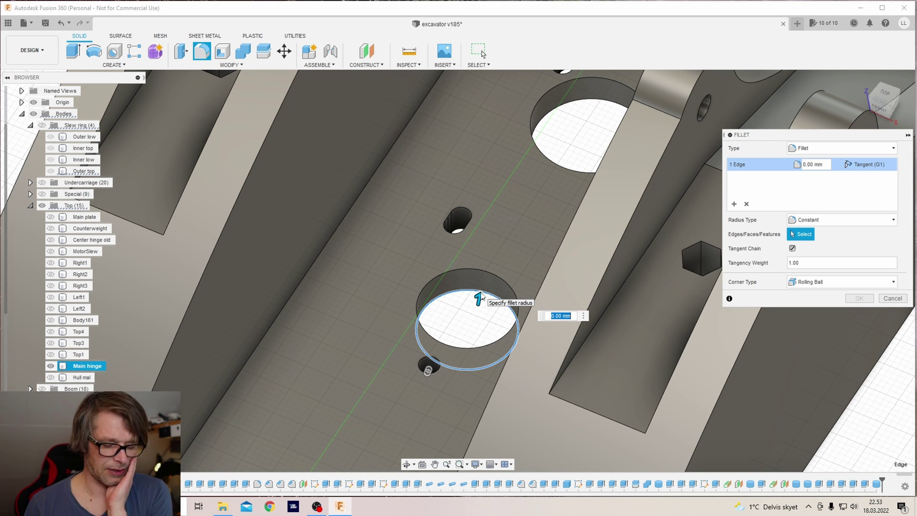
{"action": "left_click", "coordinate": [485, 272]}
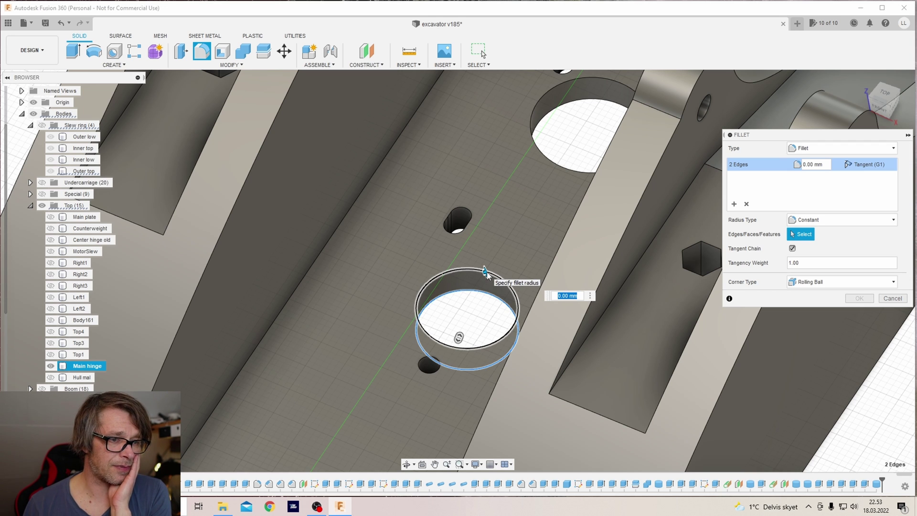
{"action": "type", "text": "2"}
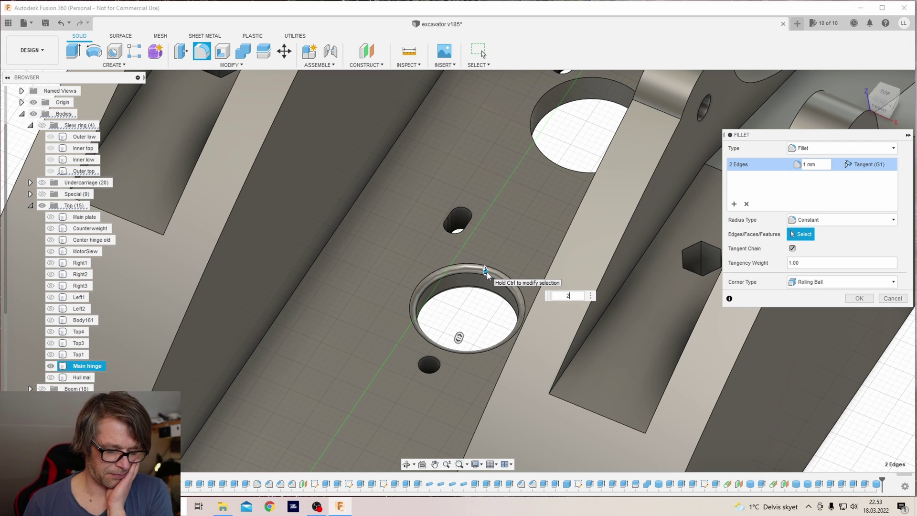
{"action": "key", "text": "Return"}
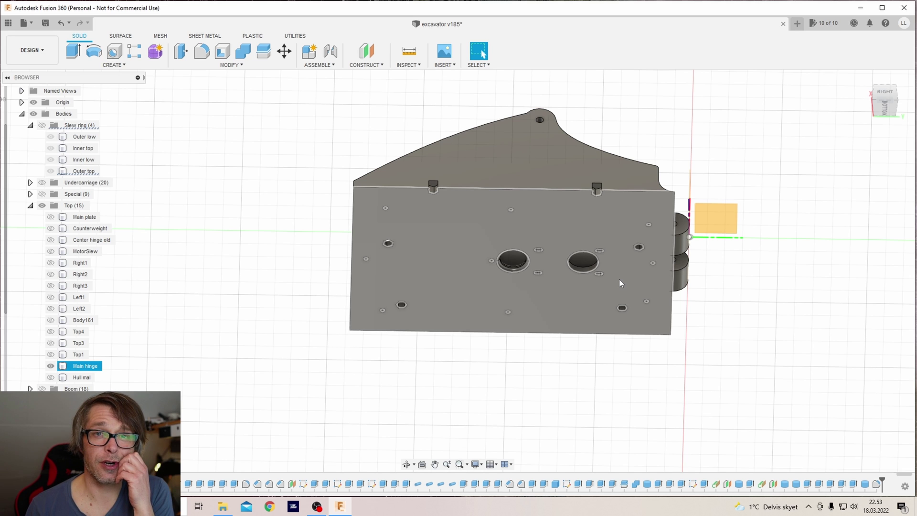
Switch to the right side view of the model.
{"action": "scroll", "coordinate": [620, 283], "scroll_direction": "up", "scroll_amount": 3}
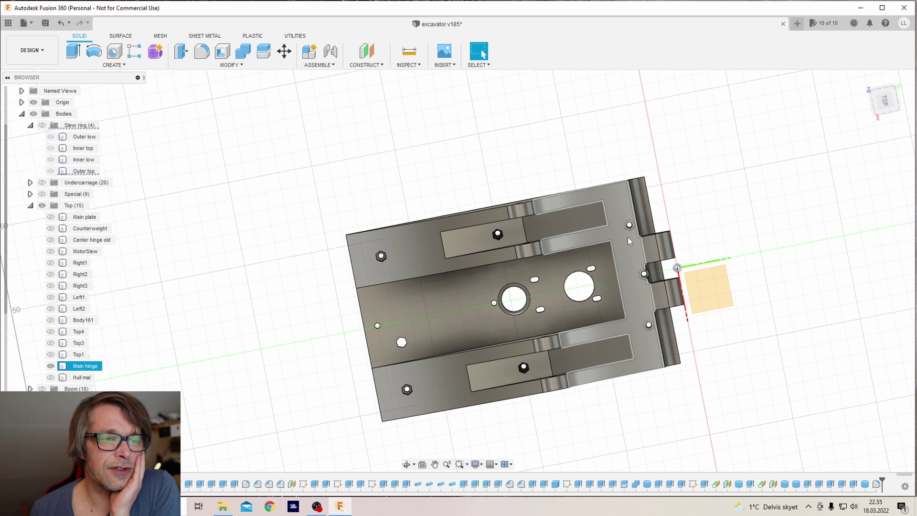
{"action": "left_click", "coordinate": [889, 108]}
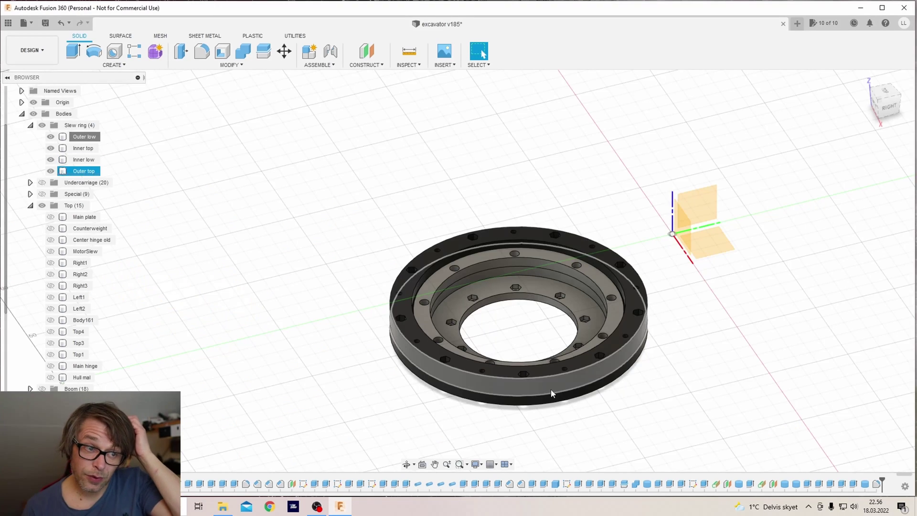
{"action": "scroll", "coordinate": [543, 411], "scroll_direction": "up", "scroll_amount": 3}
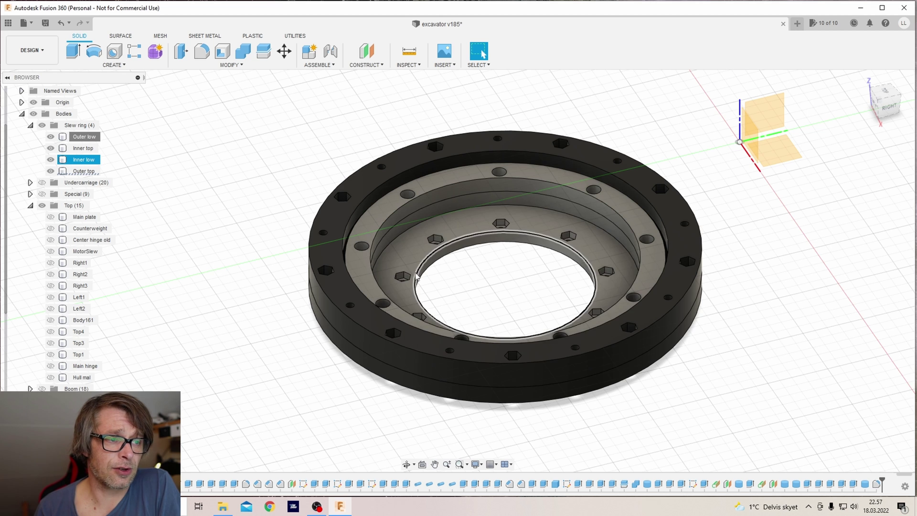
{"action": "scroll", "coordinate": [487, 239], "scroll_direction": "up", "scroll_amount": 4}
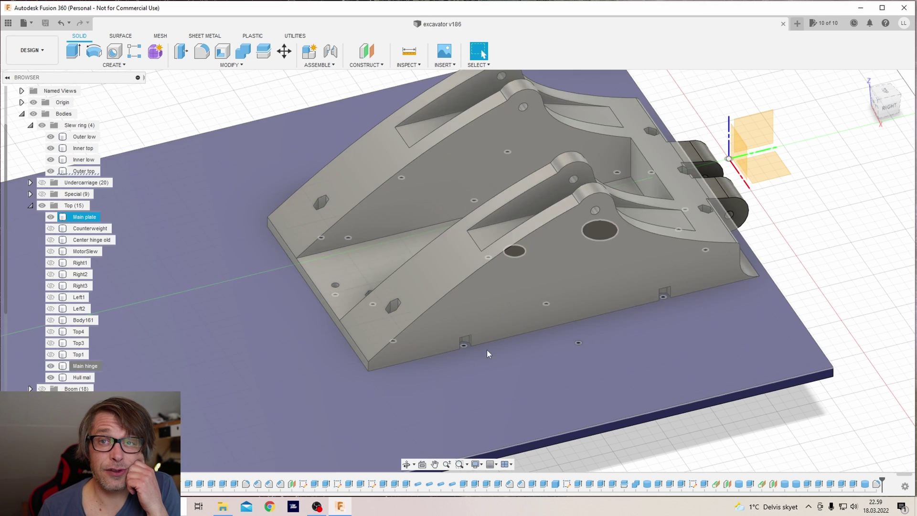
Select the Main plate and Main hinge bodies and zoom out over the hull template.
{"action": "left_click", "coordinate": [474, 354]}
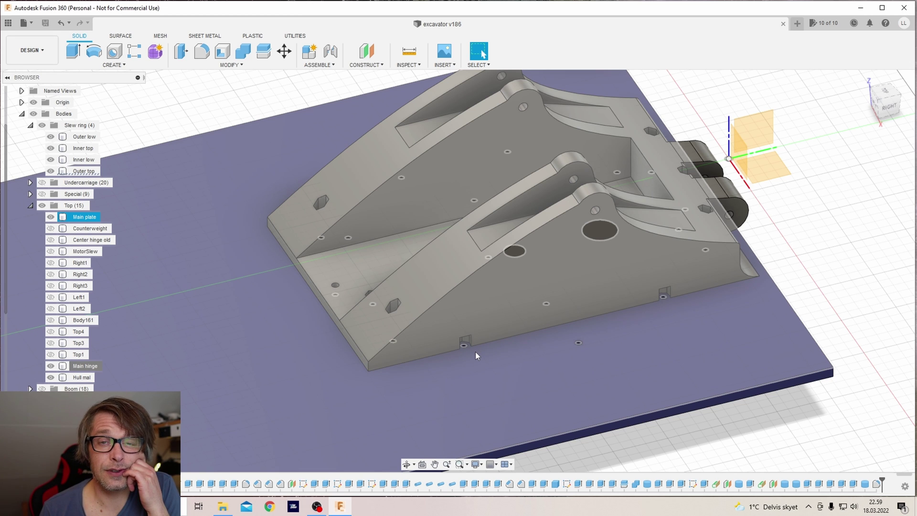
{"action": "left_click", "coordinate": [506, 350]}
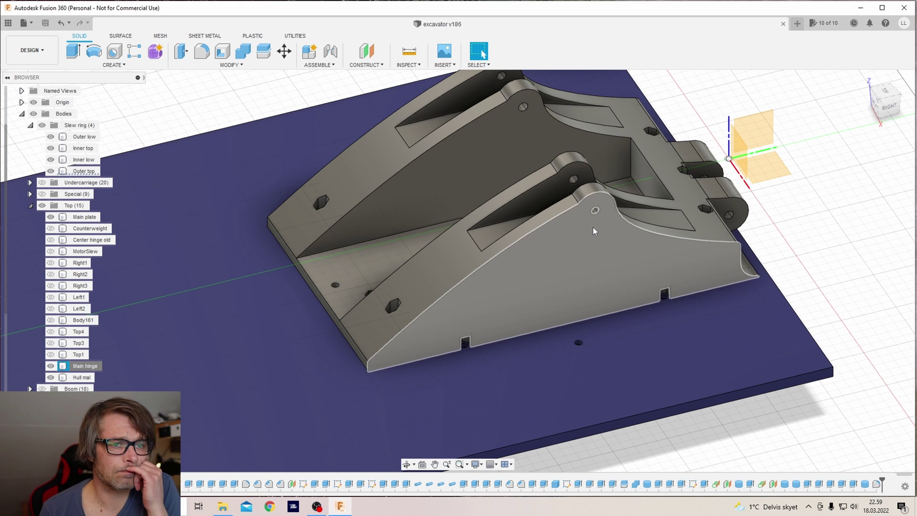
{"action": "scroll", "coordinate": [597, 237], "scroll_direction": "down", "scroll_amount": 2}
{"action": "scroll", "coordinate": [597, 238], "scroll_direction": "down", "scroll_amount": 2}
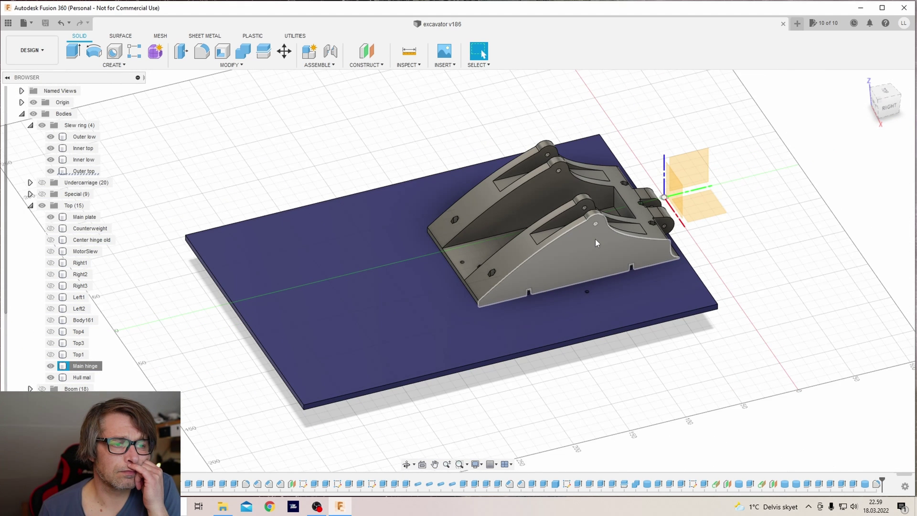